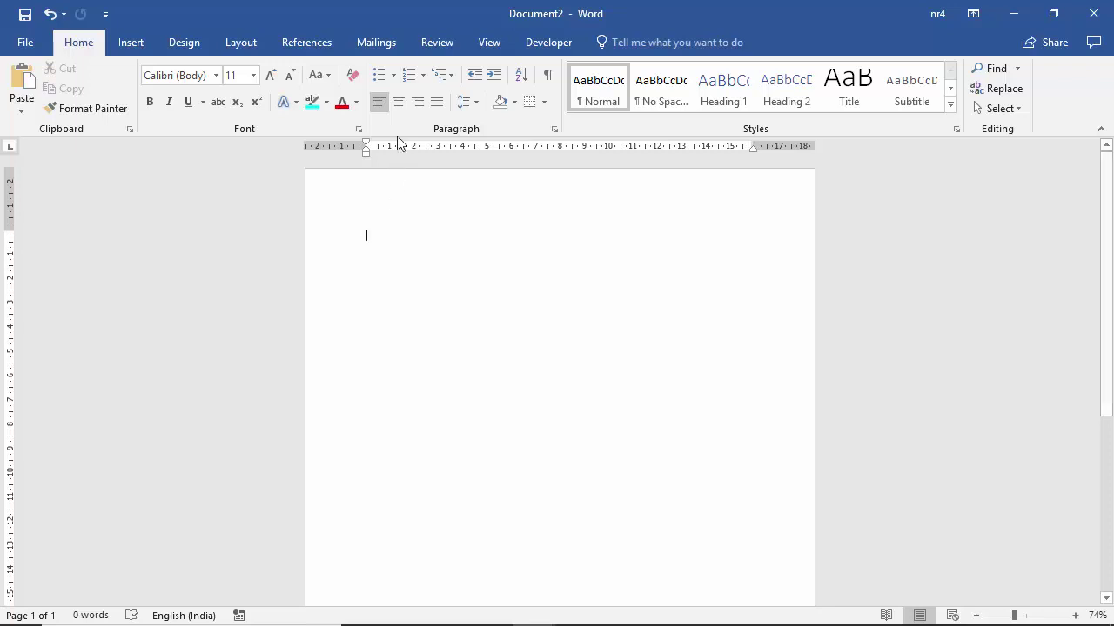
Step: Make the first line a centred Heading 1 and type 'Introduction'
click(398, 103)
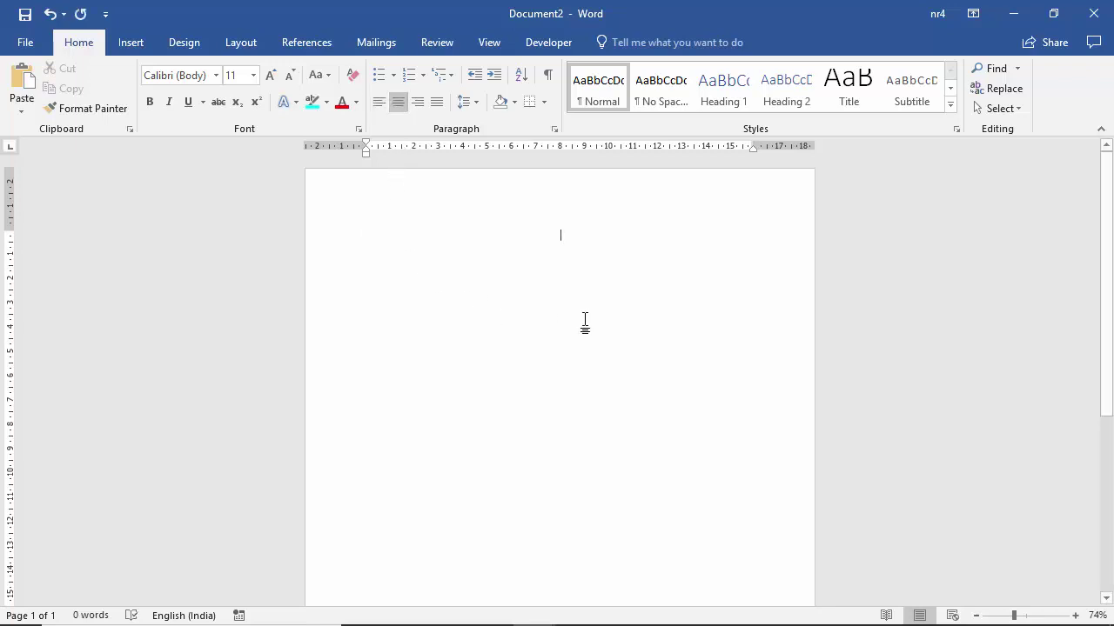
click(738, 95)
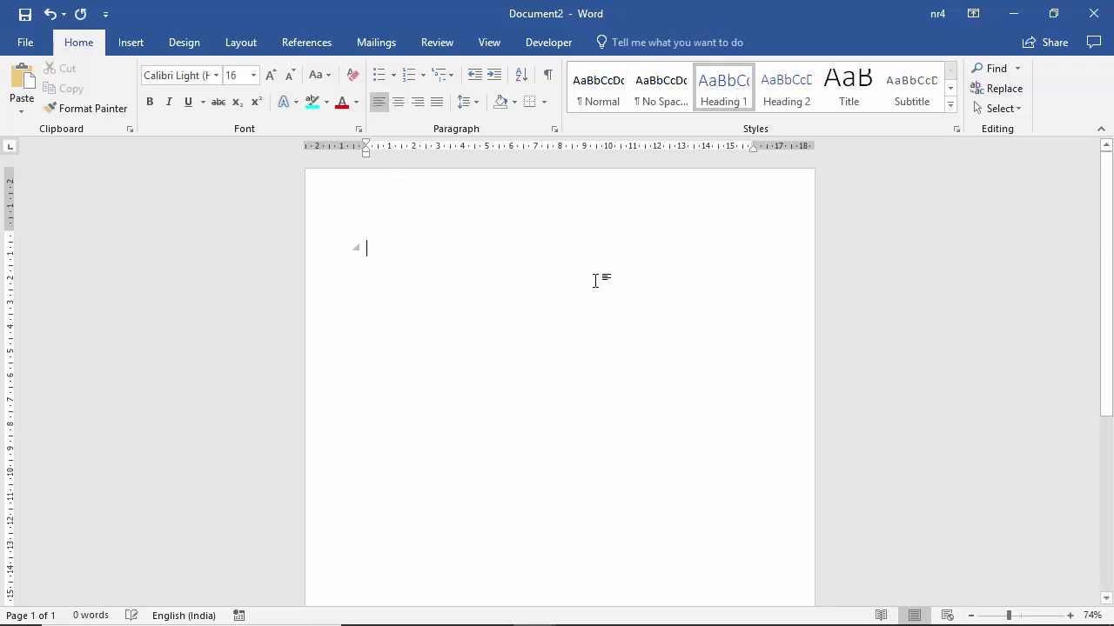
click(403, 107)
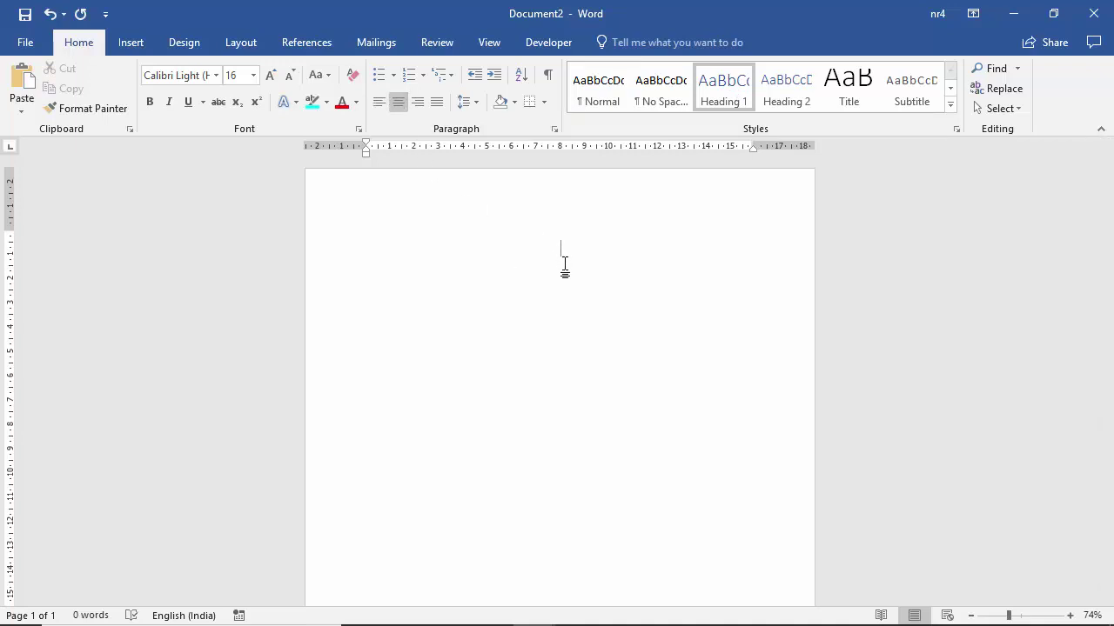
text(Introd)
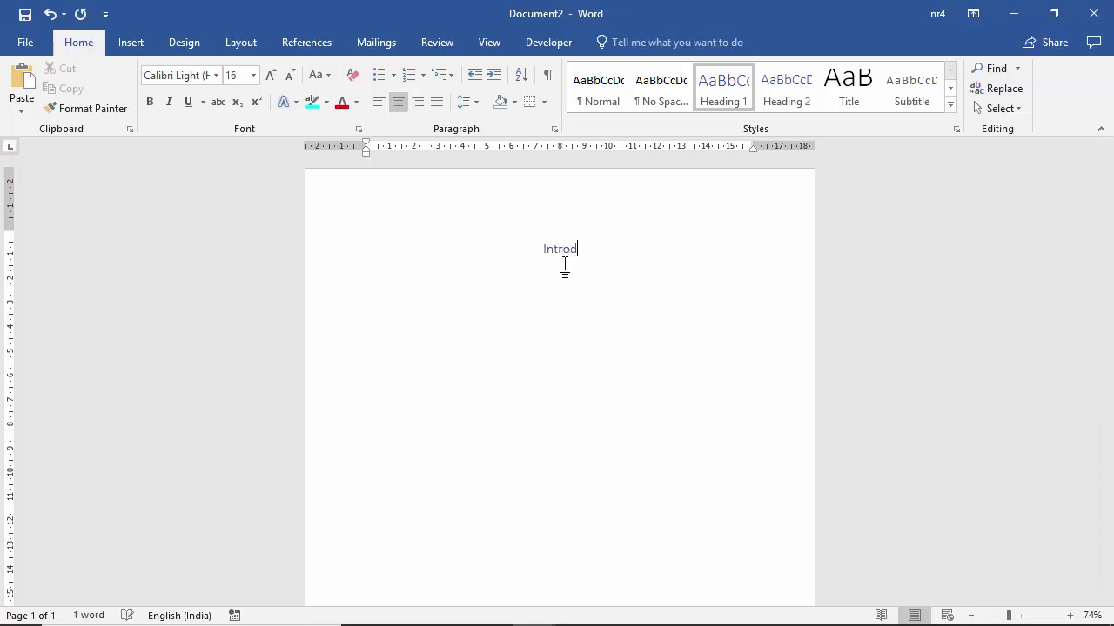
text(uction)
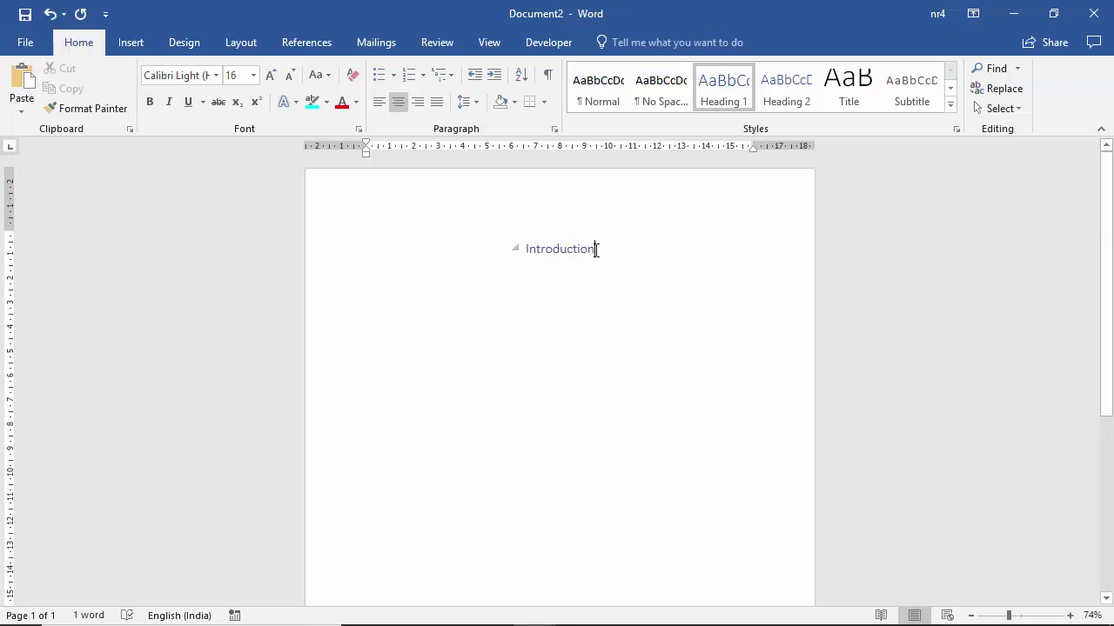
Step: Format the 'Introduction' heading in Dark Blue, bold, at 28 pt font size
drag(597, 247, 512, 253)
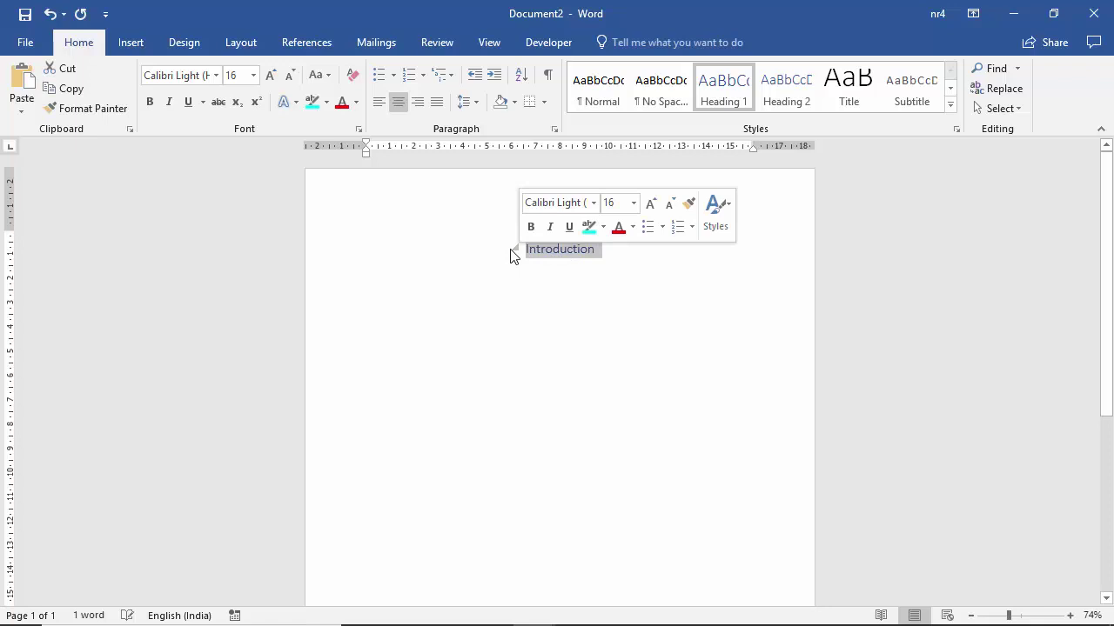
click(356, 103)
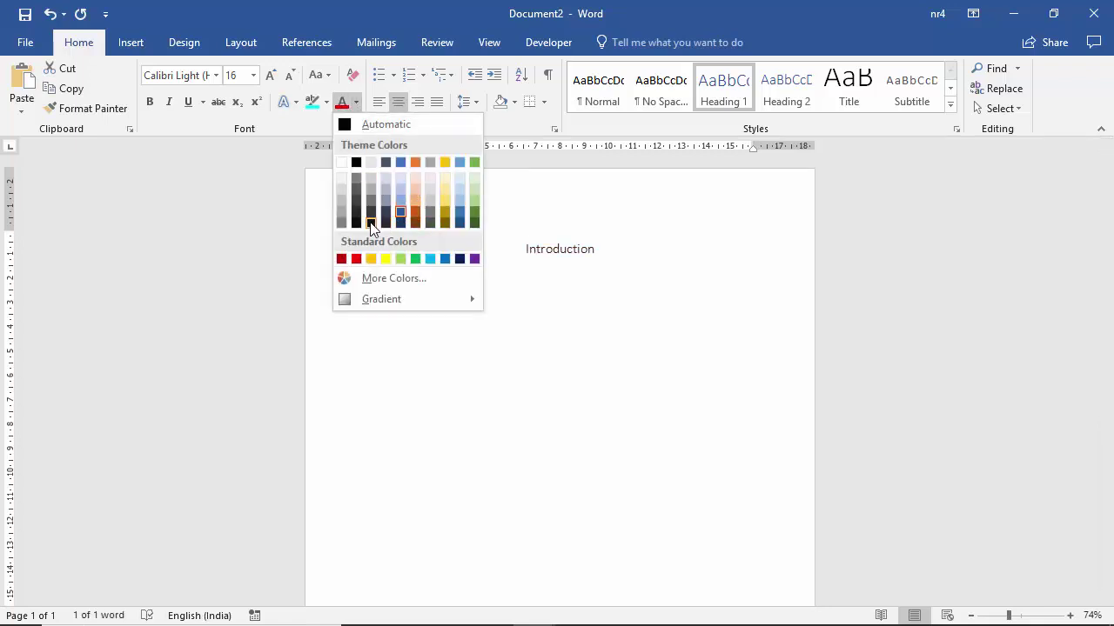
click(460, 260)
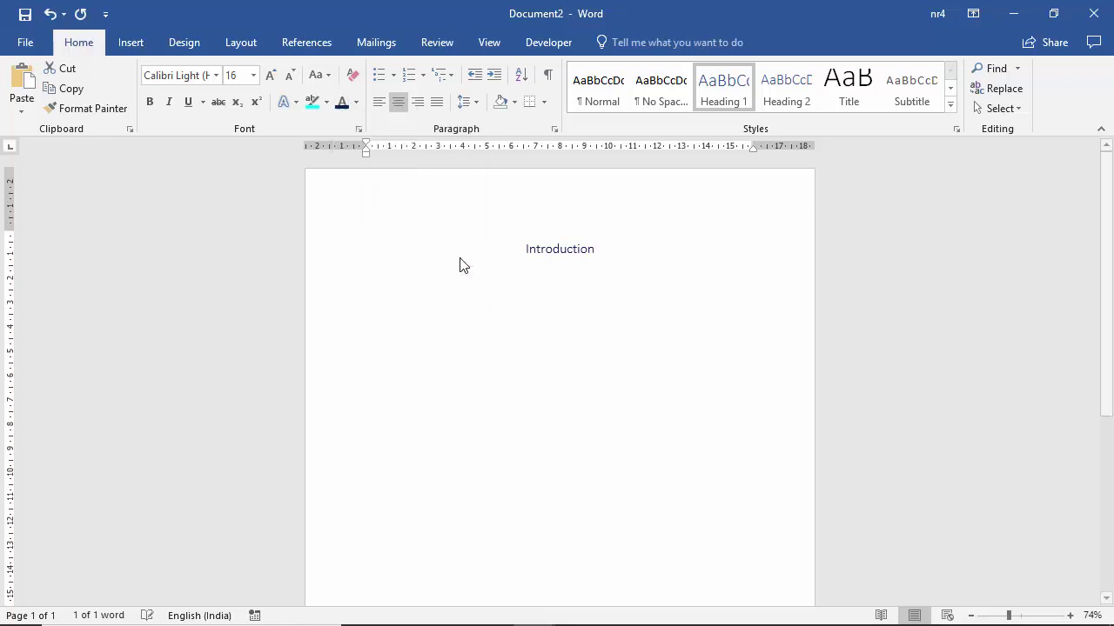
click(152, 102)
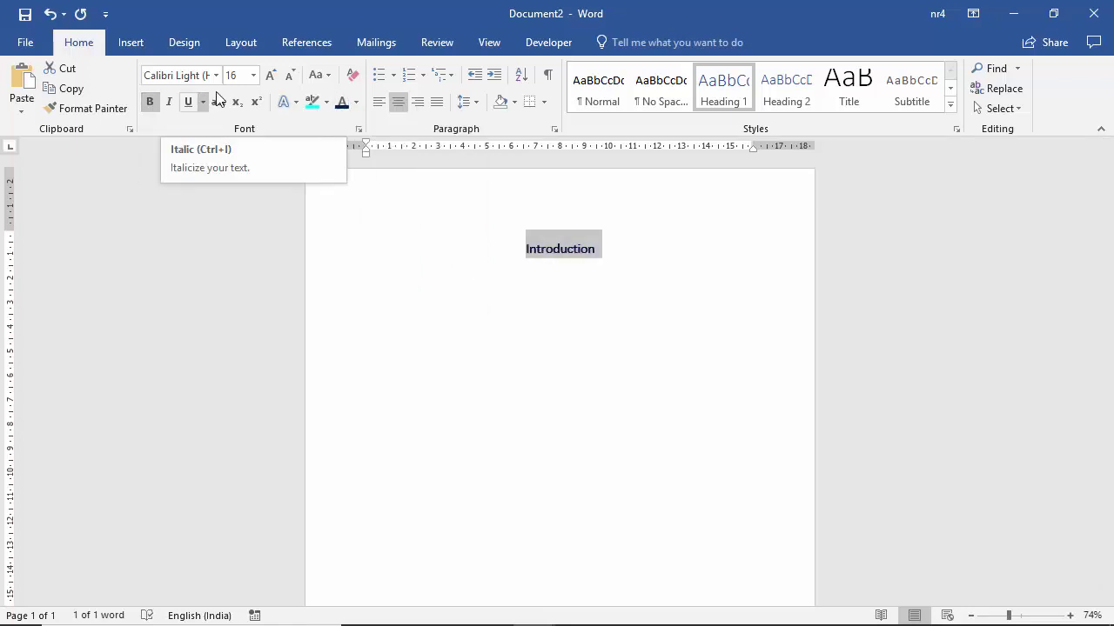
click(254, 76)
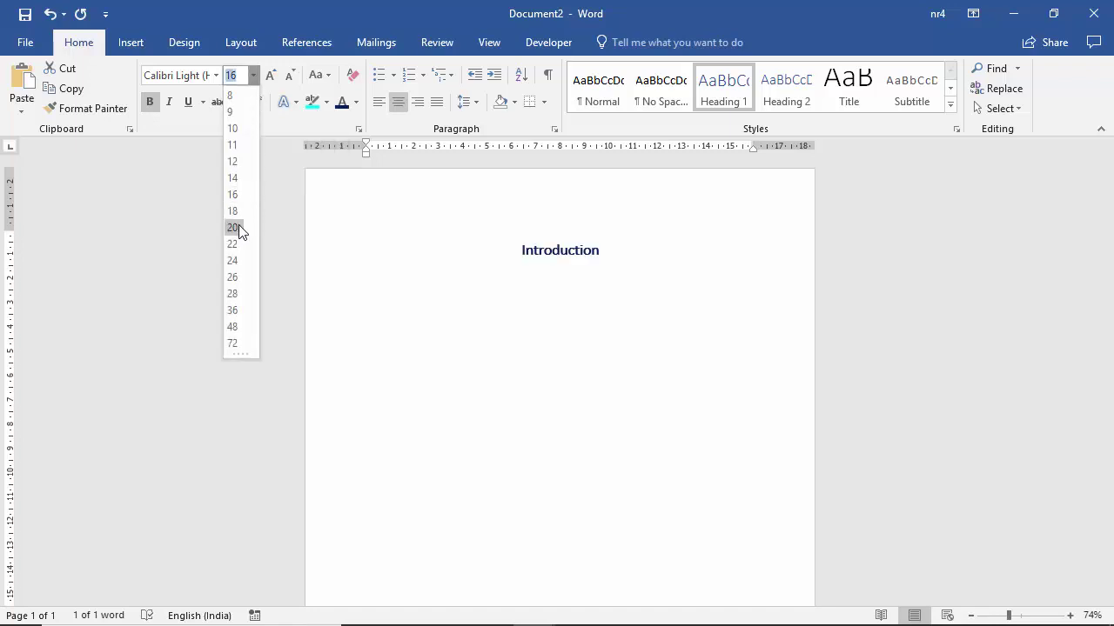
click(235, 295)
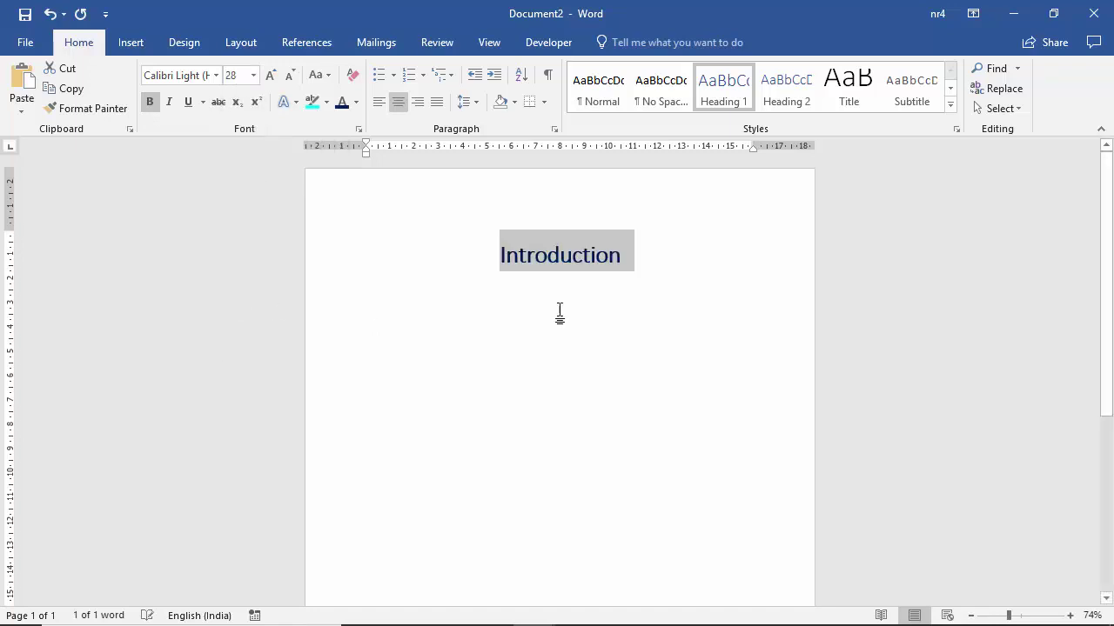
click(608, 259)
click(616, 311)
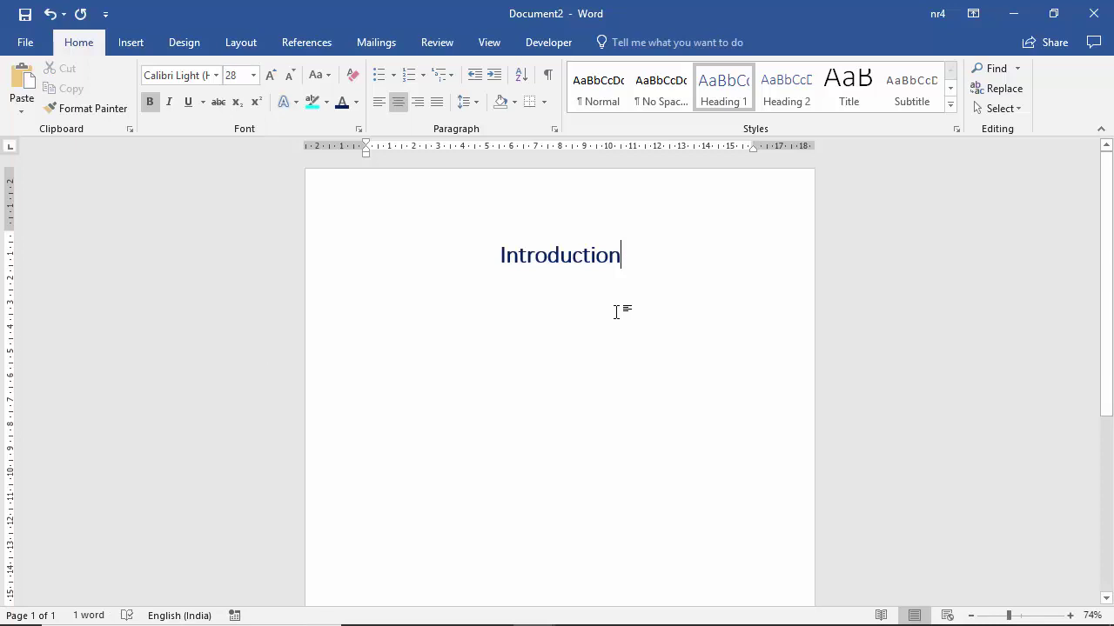
Step: Start a new Normal paragraph below the heading and set the ruler's tab selector to Right Tab
key(Return)
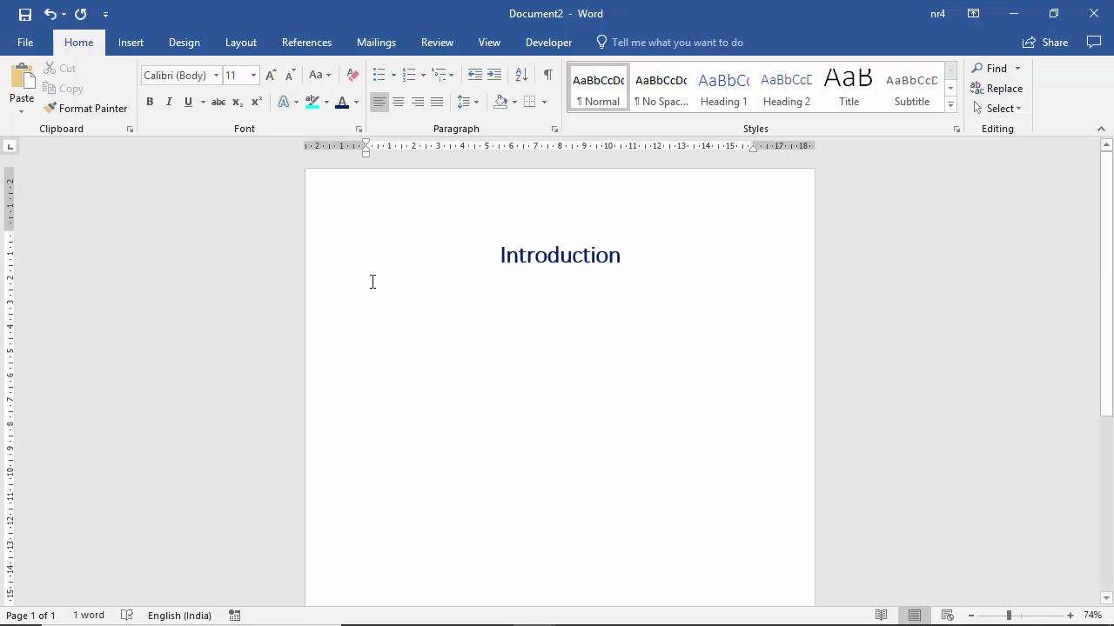
key(Return)
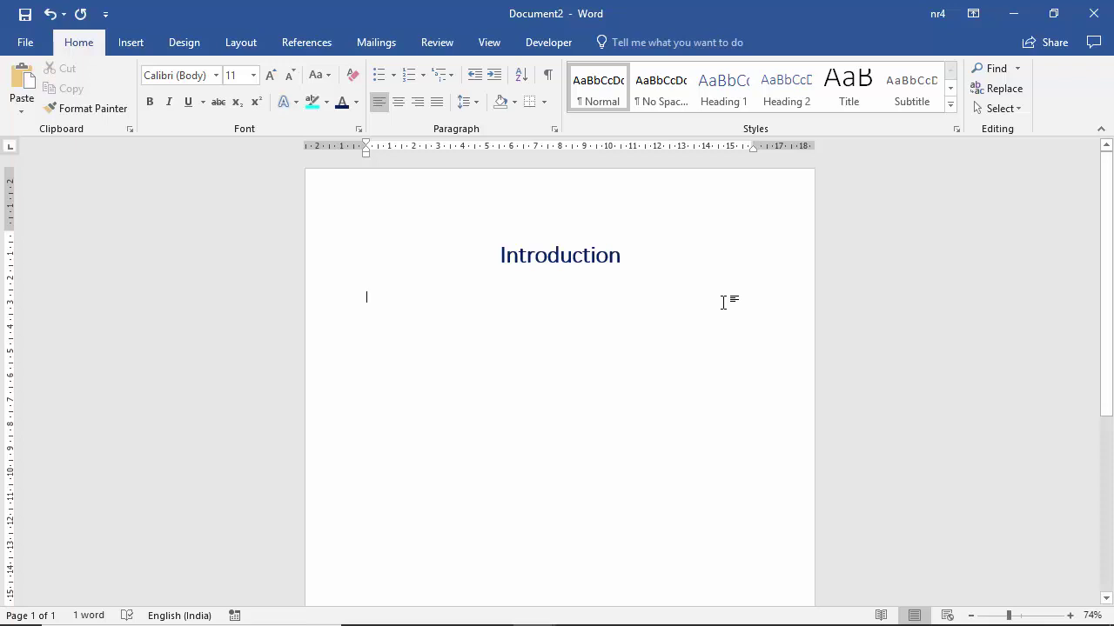
click(8, 149)
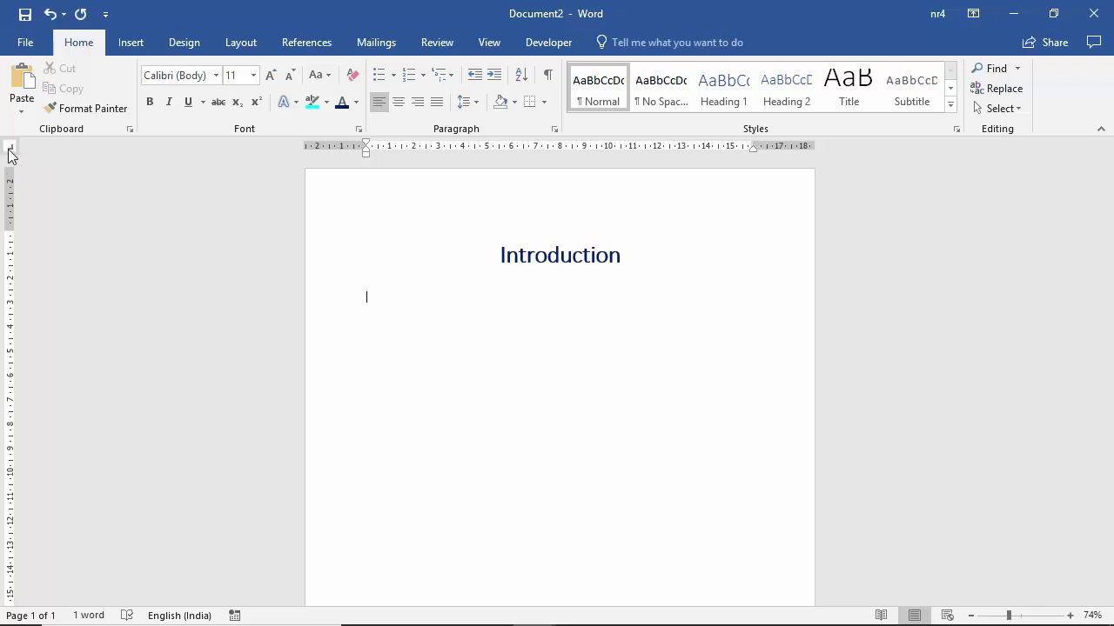
click(9, 150)
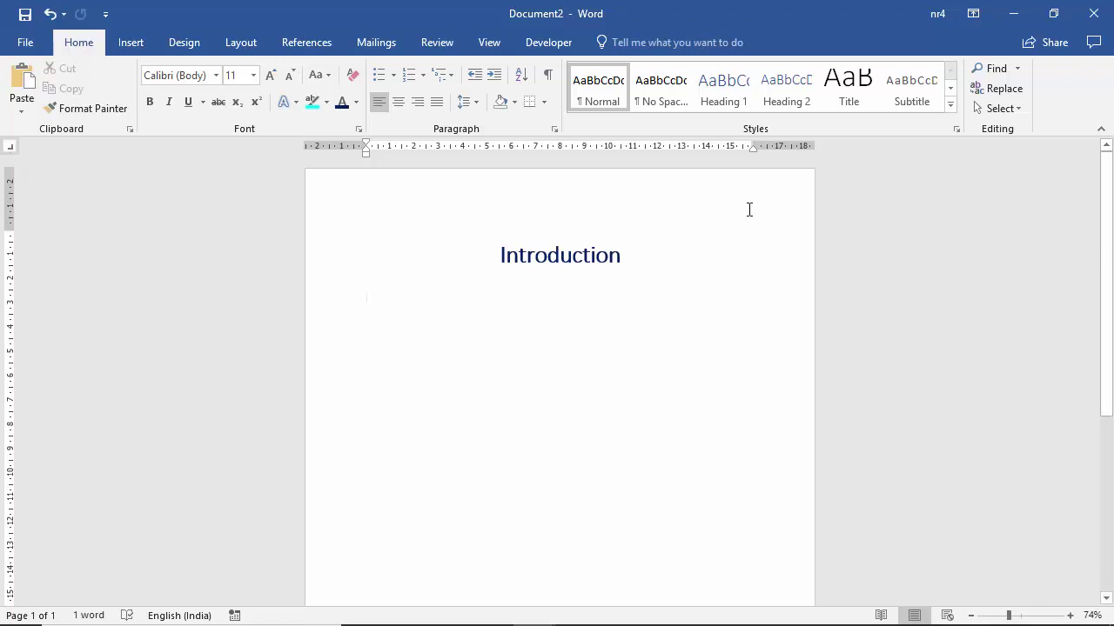
Step: Set a right tab at 15 cm with 'This is a sample content.' and 'This is my sample content.'
click(731, 147)
key(Tab)
text(This is a samp)
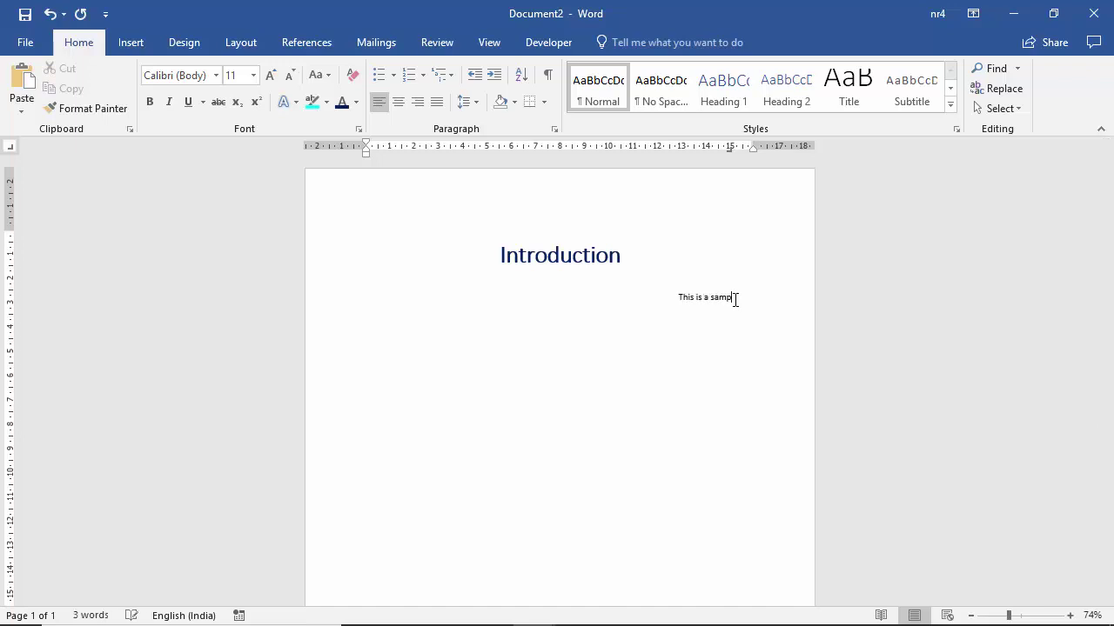
text(le content)
text(.)
text(This is )
text(my sam)
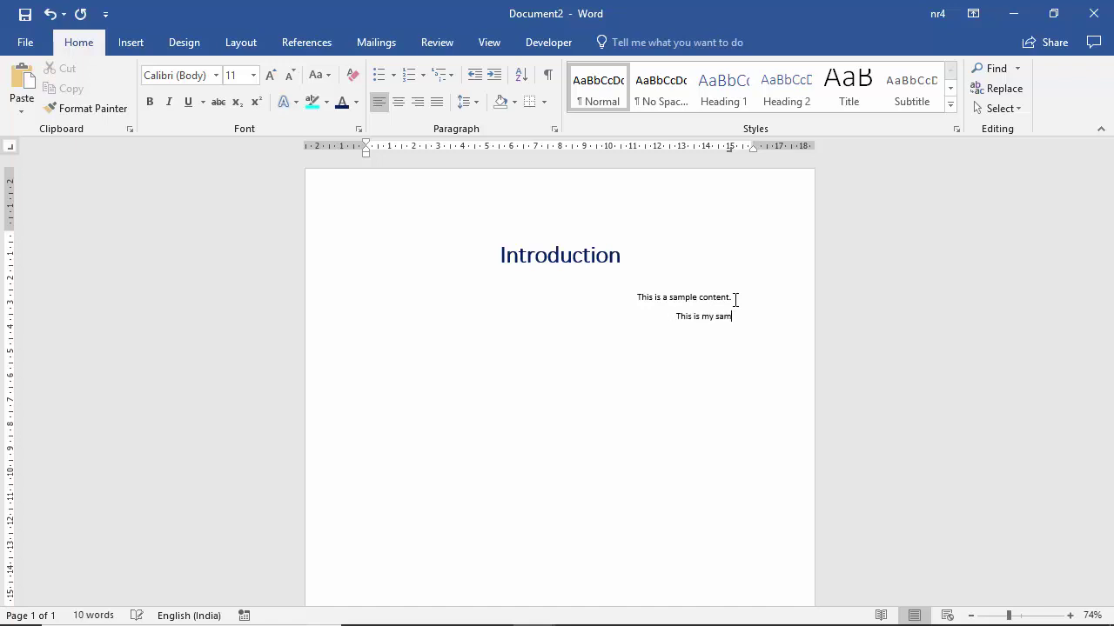
text(ple content.)
Step: Type 'This is a sample content' and 'This is my sample content' at the left of both lines
click(365, 297)
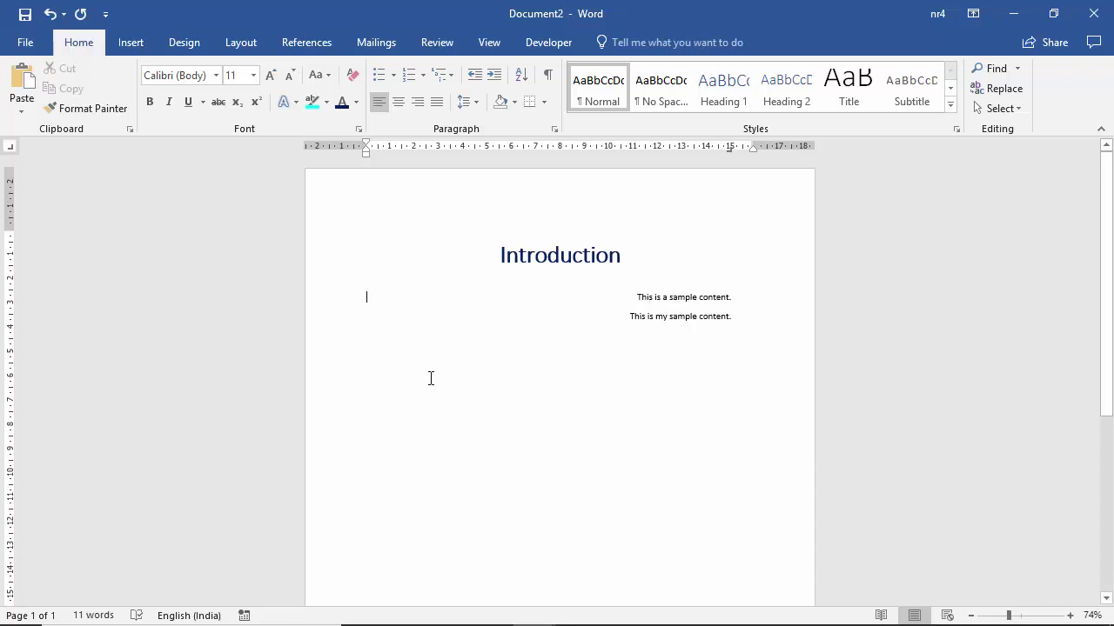
text(This is )
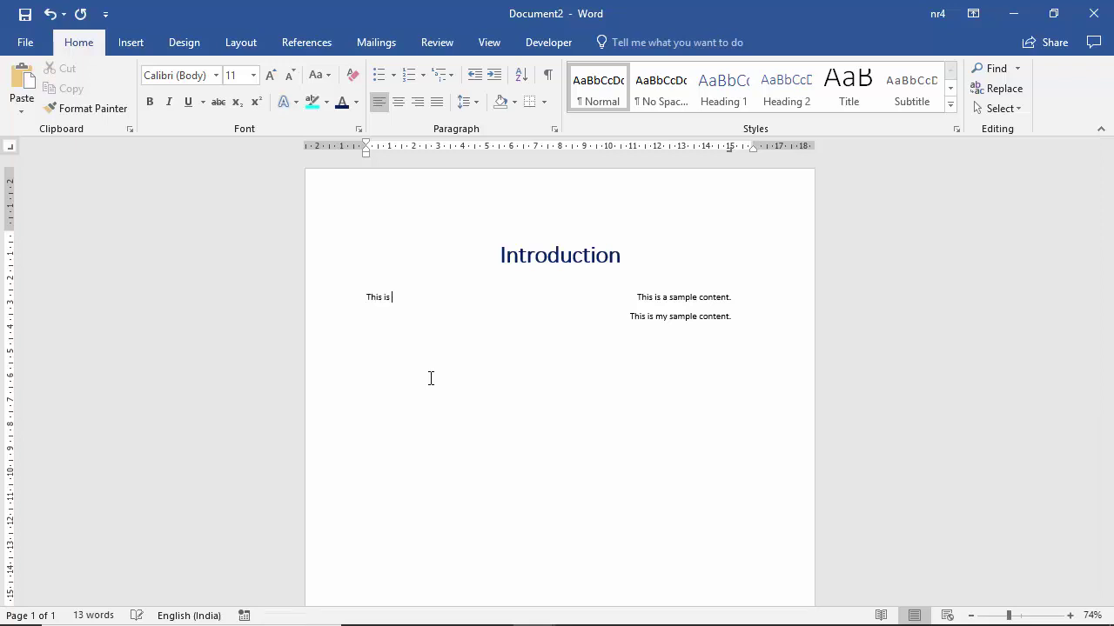
text(a sample content)
text(This is my s)
text(ample )
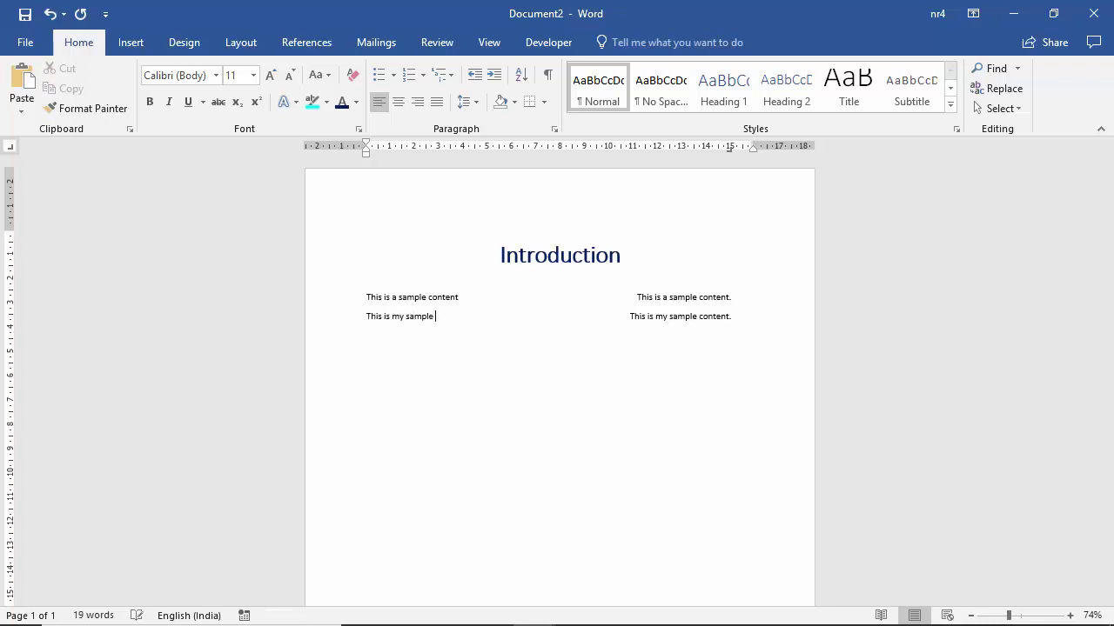
text(content)
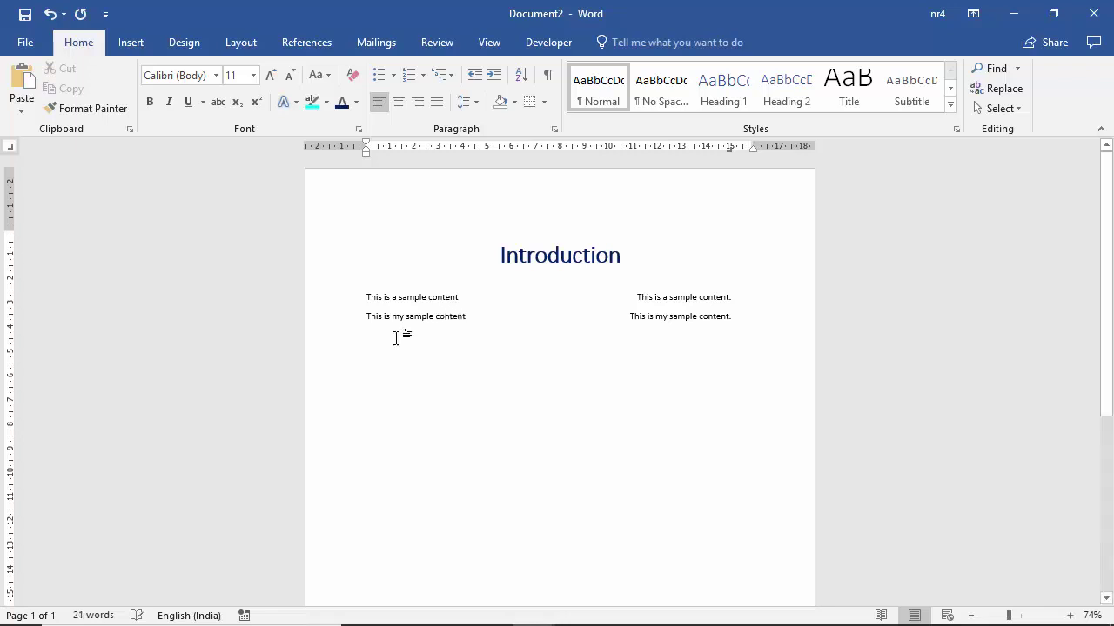
Step: Set both tab-aligned body lines to 14 pt font size
drag(367, 301, 740, 335)
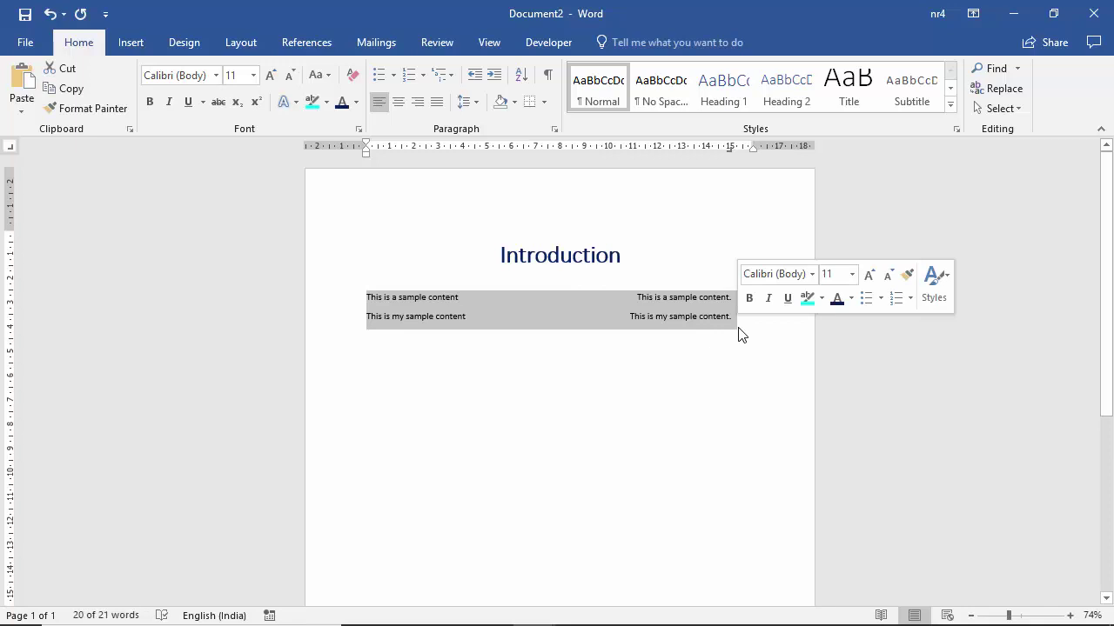
click(852, 274)
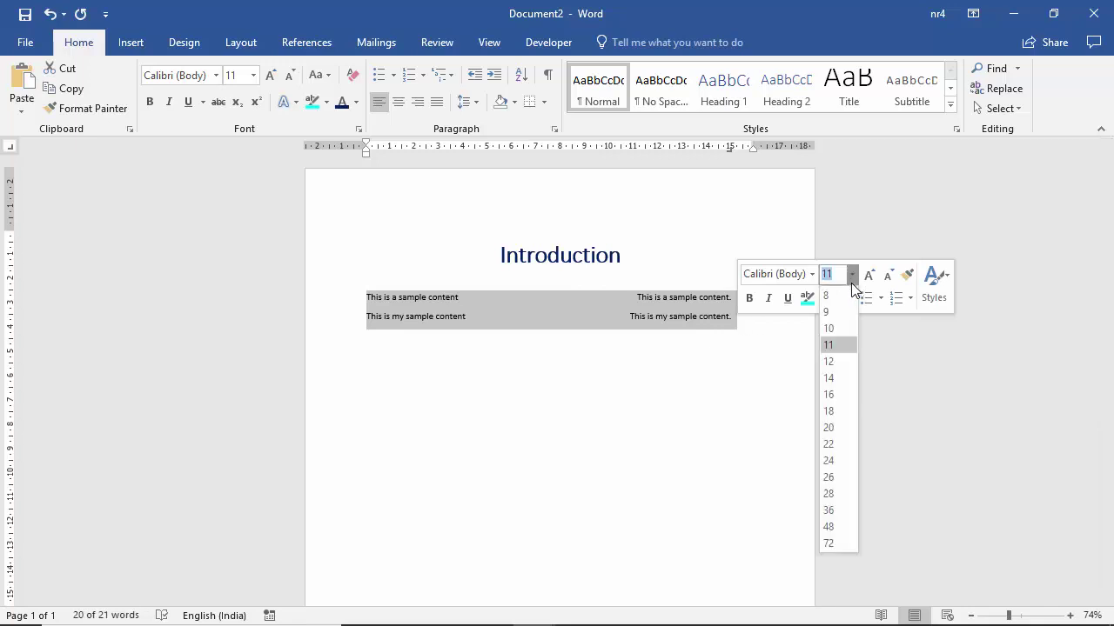
click(833, 378)
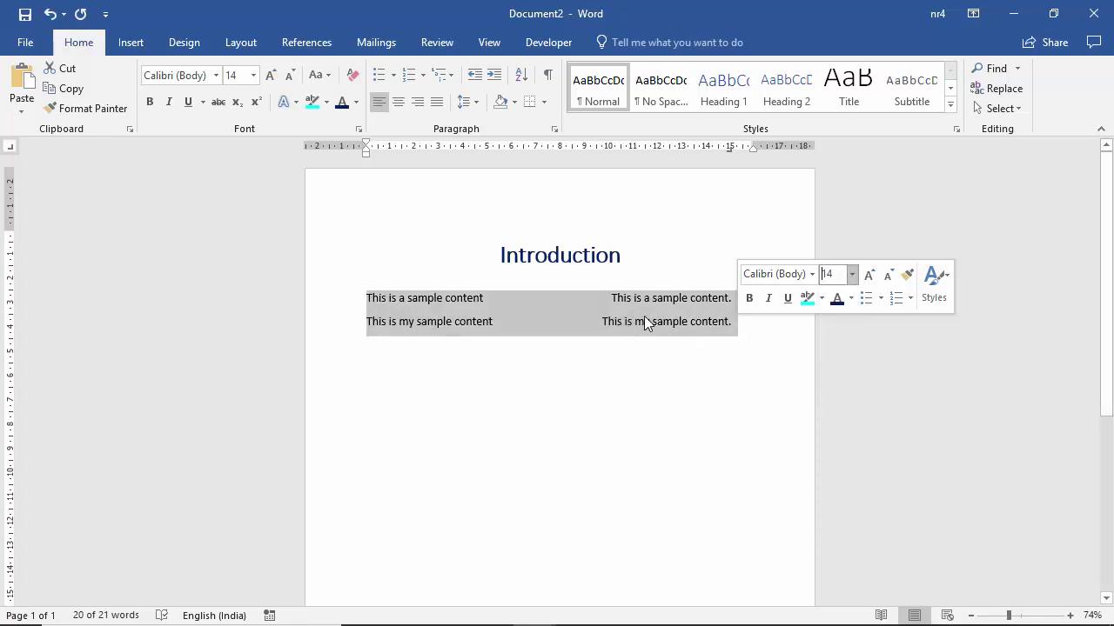
click(644, 316)
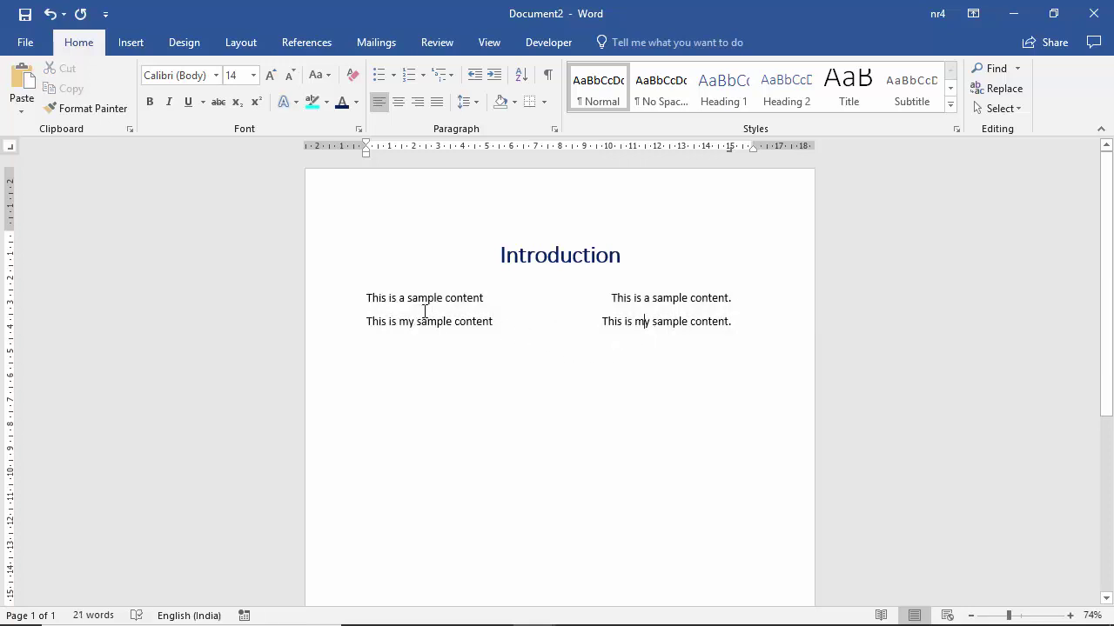
click(487, 301)
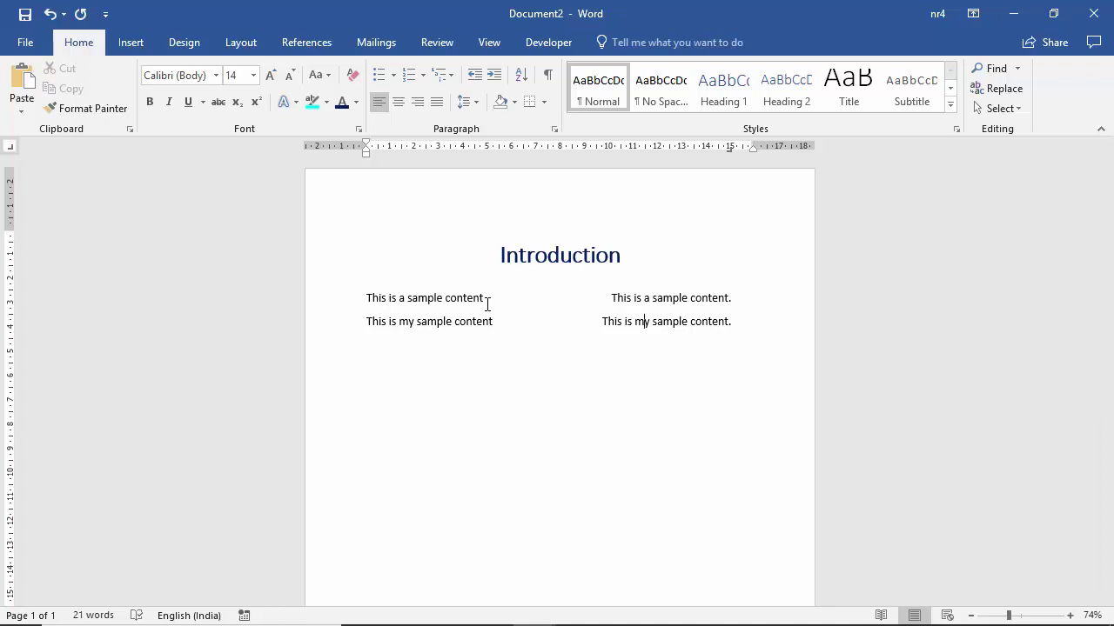
click(743, 365)
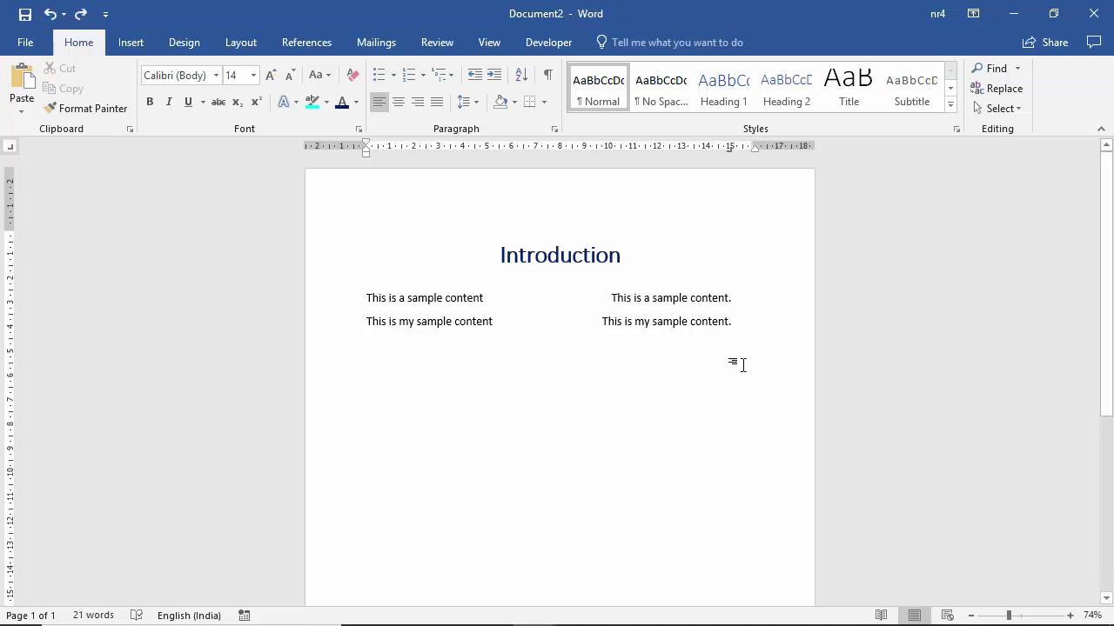